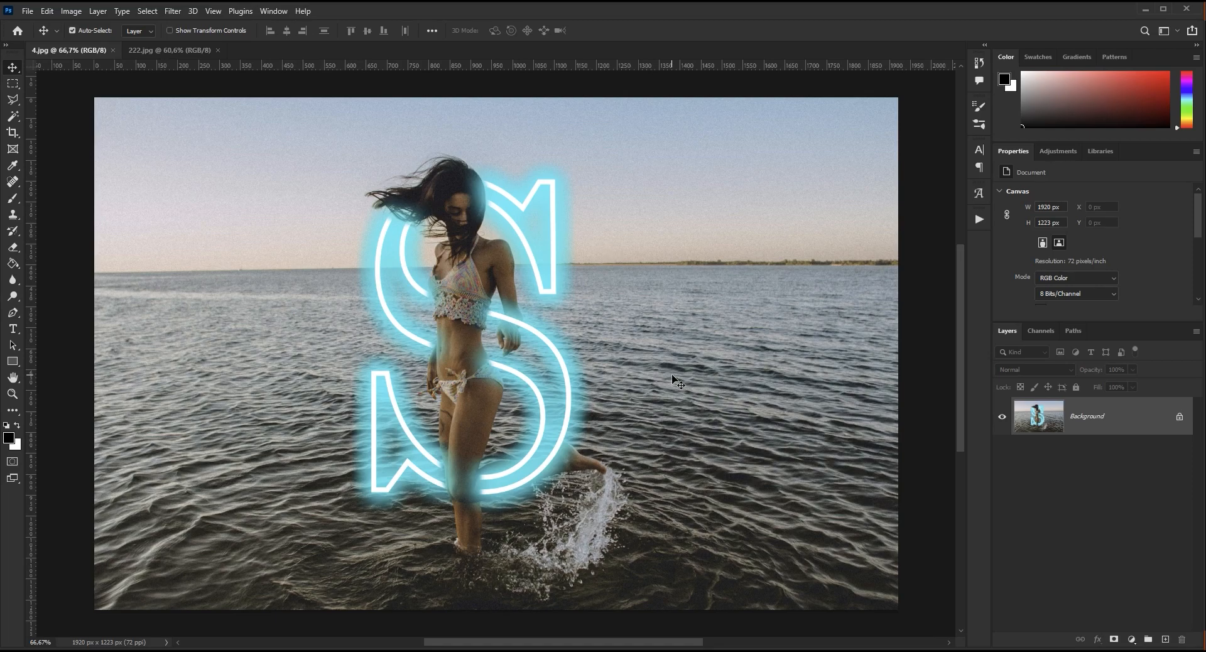
Add a letter S to the 222.jpg photo with the Horizontal Type tool in Century Regular at 431 pt.
click(168, 51)
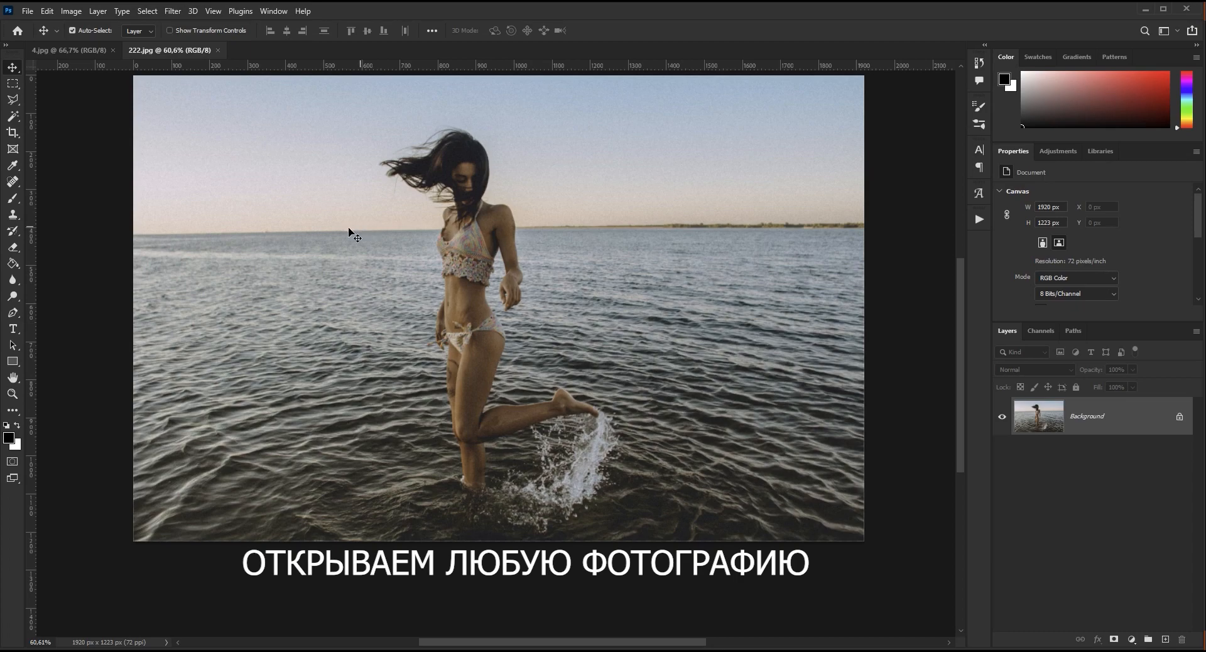
click(13, 328)
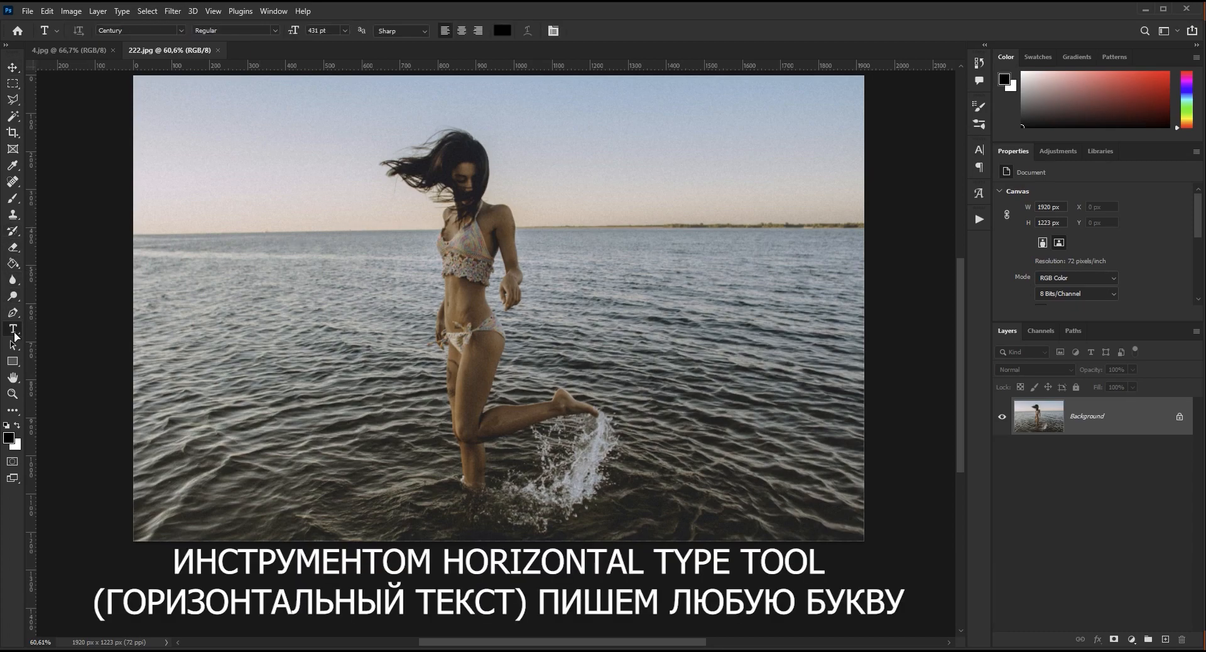
click(114, 329)
click(538, 351)
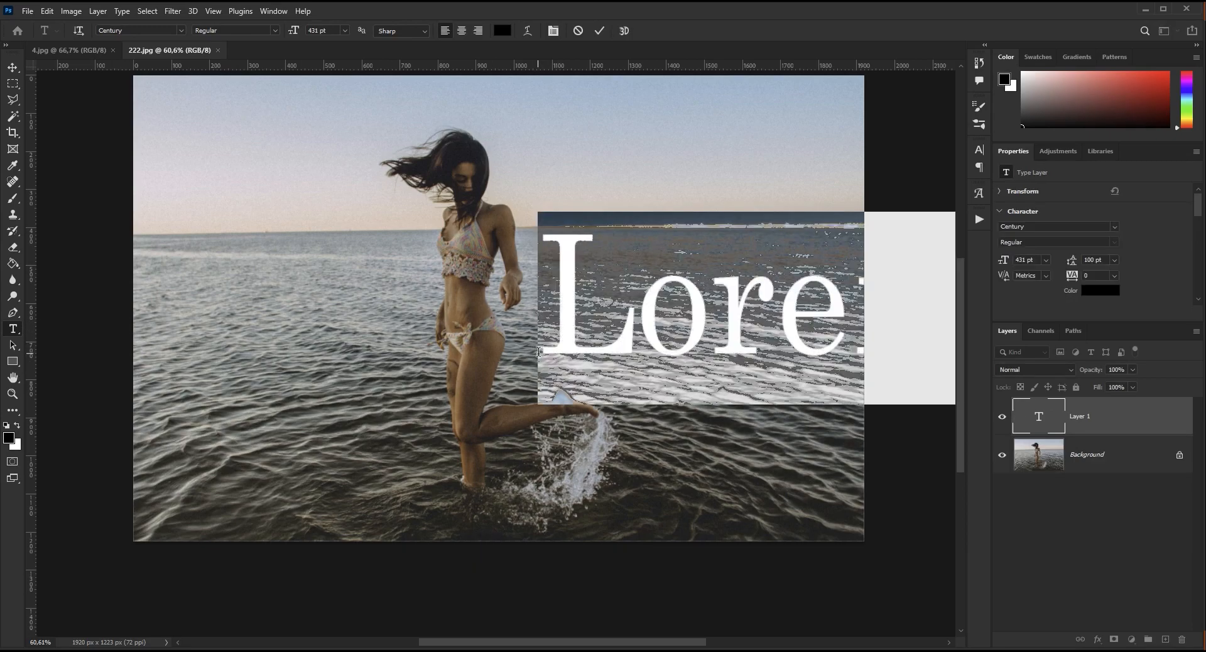
text(S)
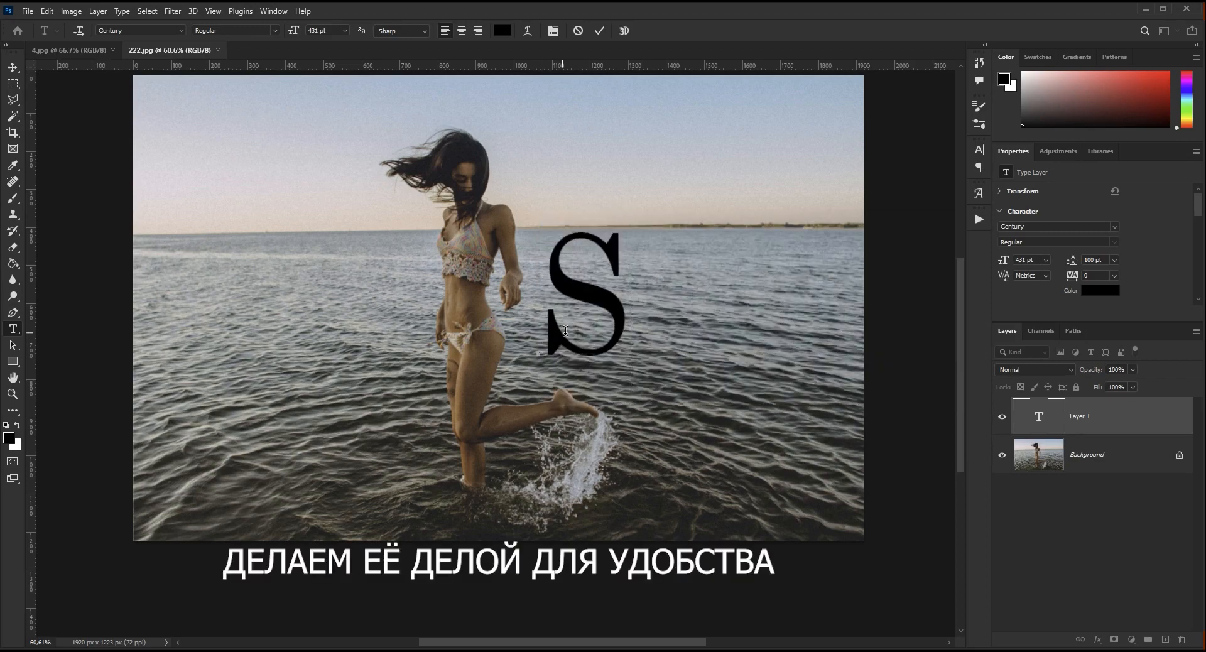
Set the letter S's text colour to white (ffffff) and commit the text.
drag(618, 278, 557, 279)
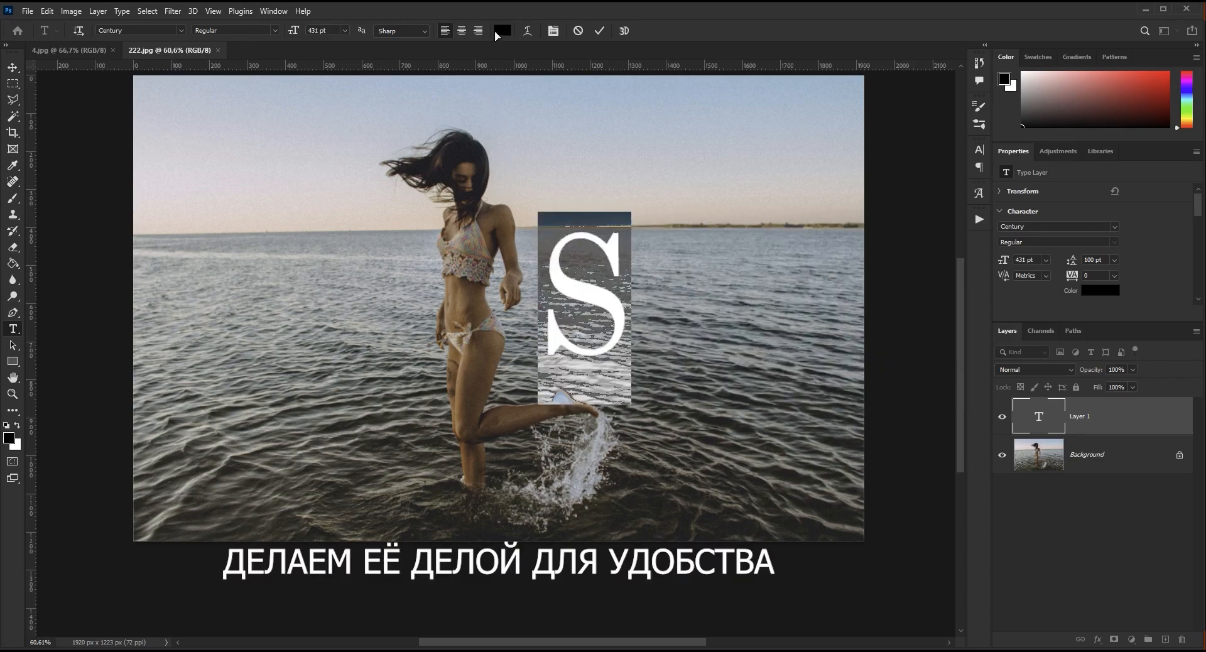
click(501, 32)
drag(770, 271, 694, 185)
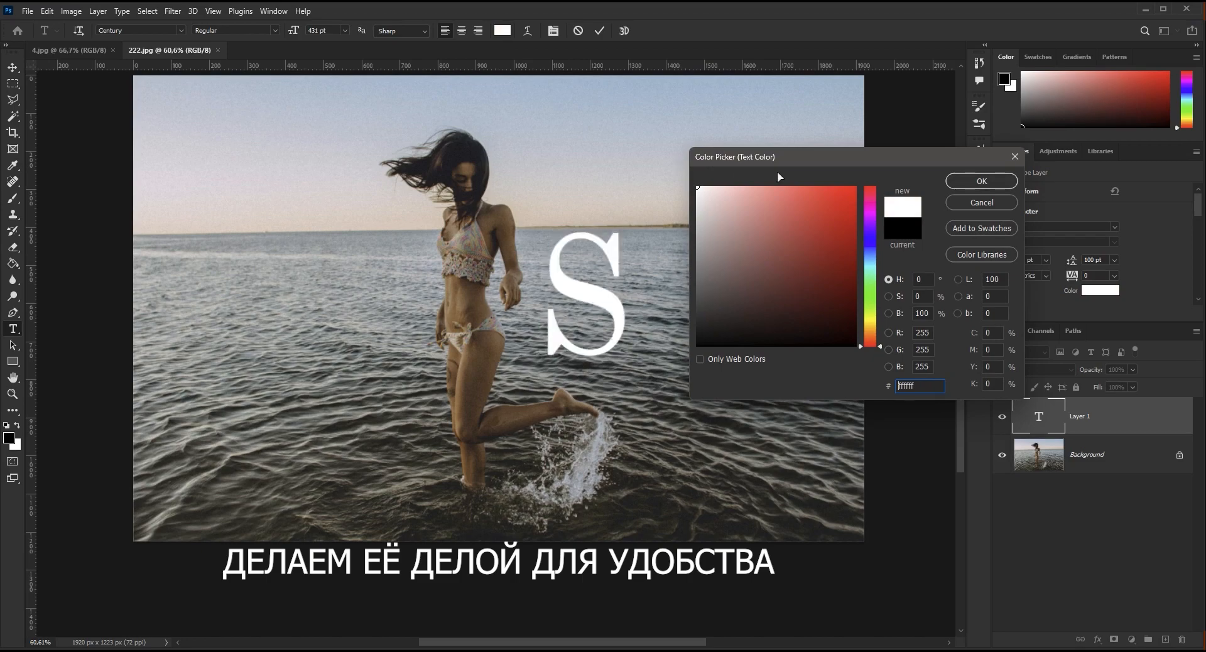
click(981, 182)
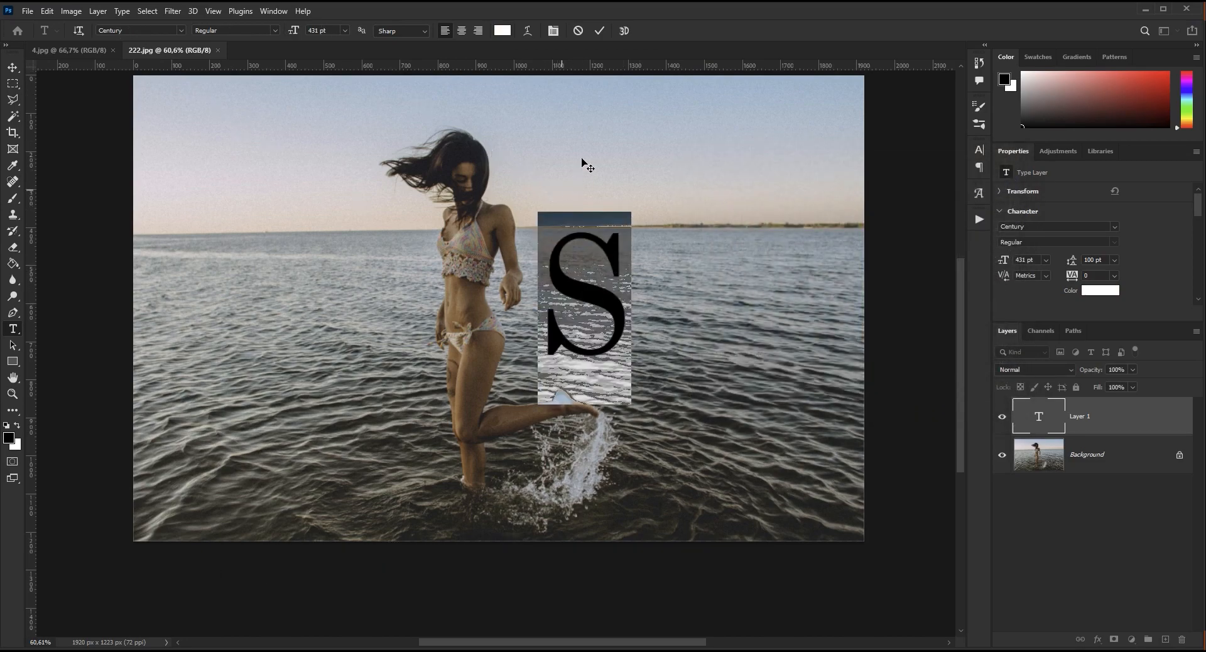
click(600, 32)
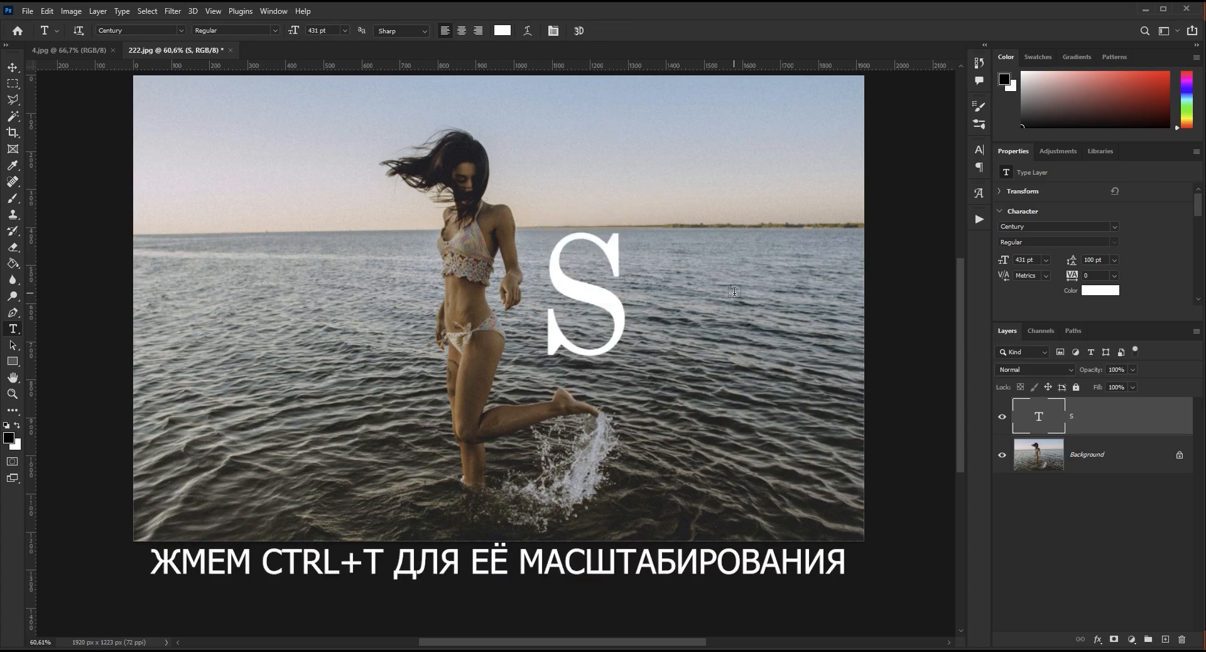
Scale the letter S to about 227% and position it over the woman's body, from her neck to her lower legs.
key(ctrl+t)
drag(588, 300, 431, 230)
drag(474, 330, 592, 576)
mouse_move(508, 340)
mouse_down()
mouse_move(479, 332)
mouse_move(486, 316)
mouse_move(488, 330)
mouse_up()
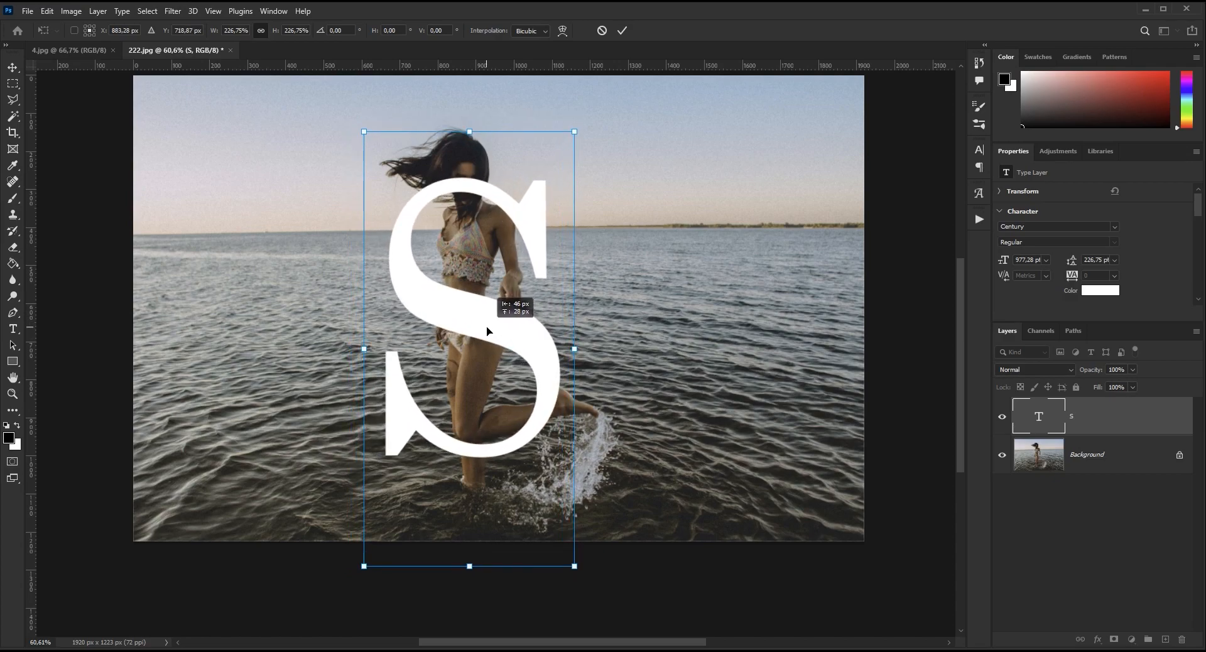
drag(479, 328, 478, 358)
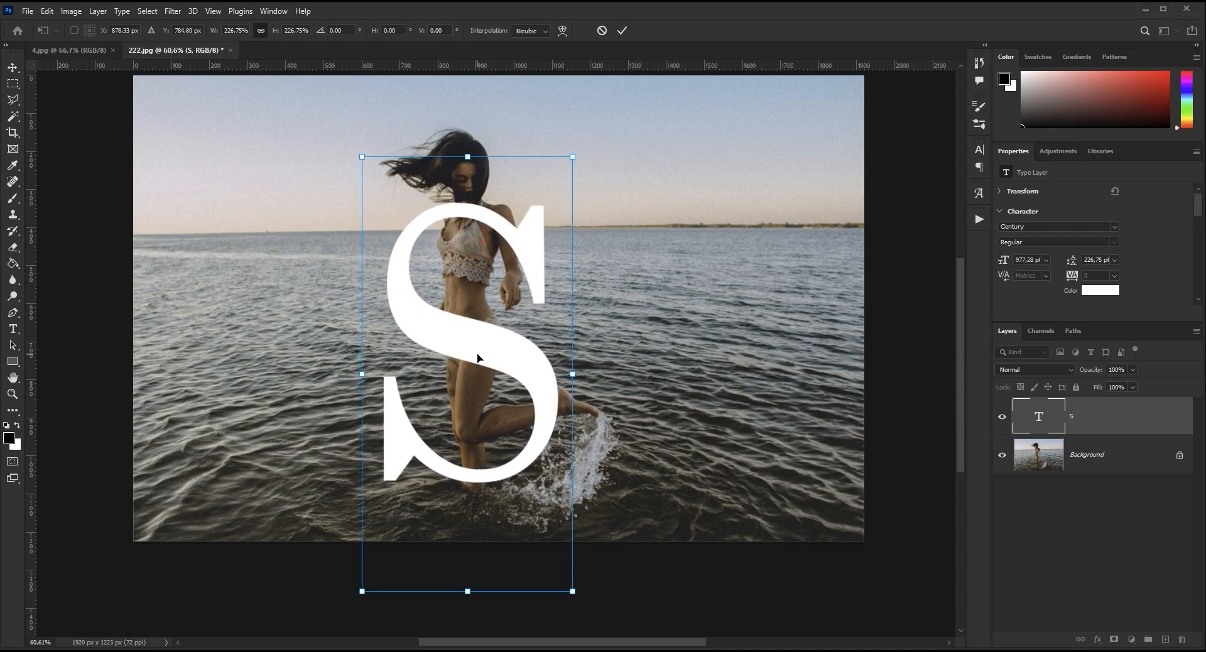
click(621, 31)
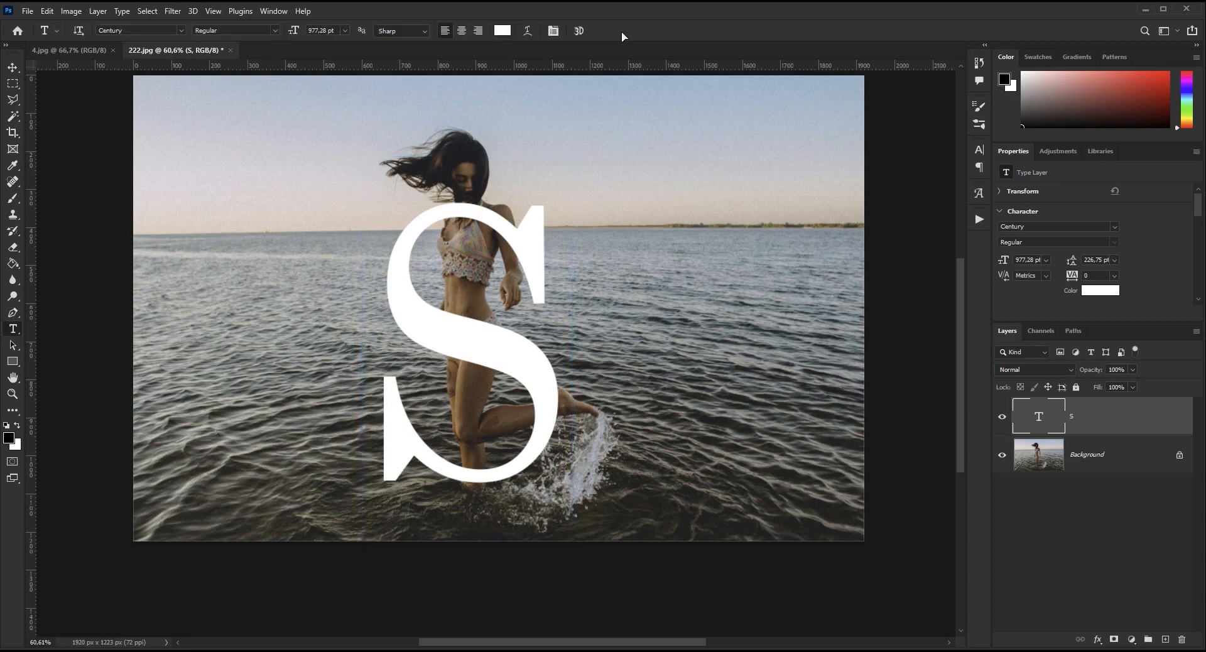
Convert the S text layer to a shape and set the shape's fill to none.
right_click(1120, 417)
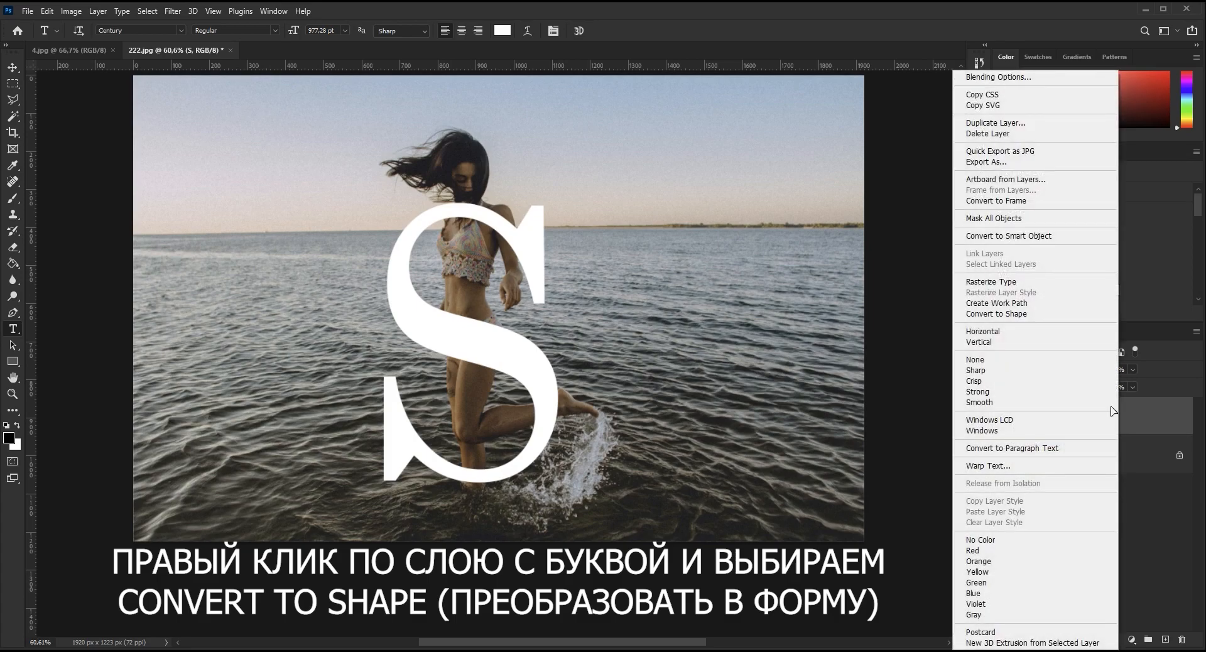
click(1053, 318)
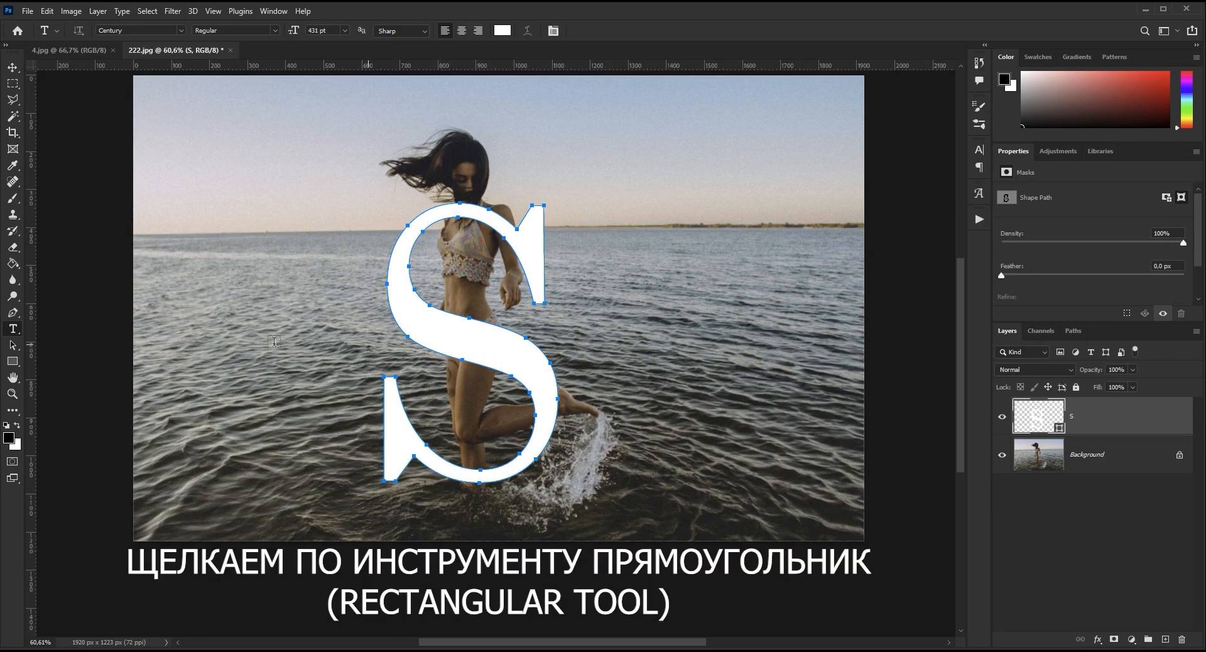
click(12, 362)
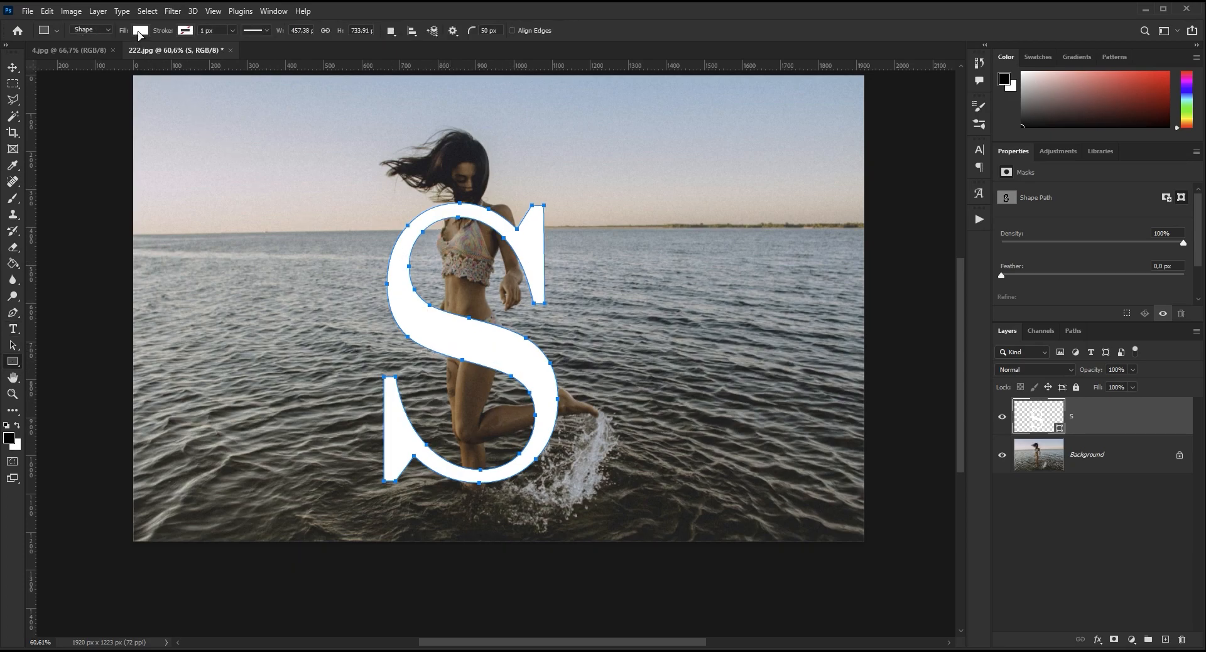
click(139, 31)
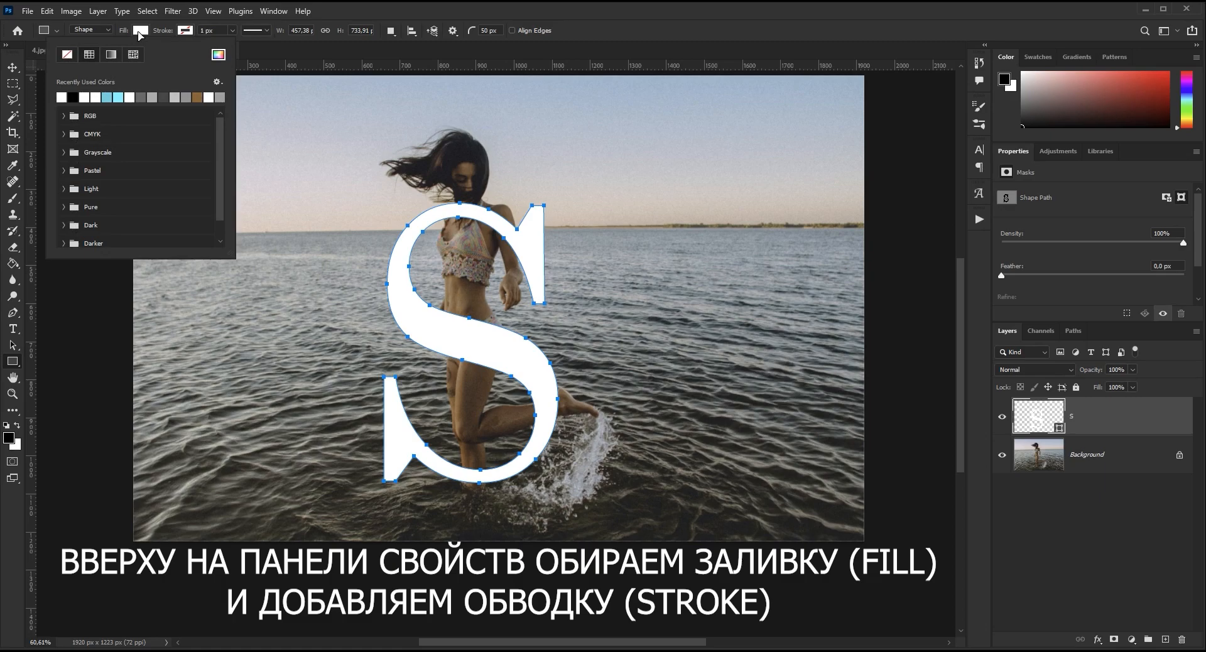
click(67, 56)
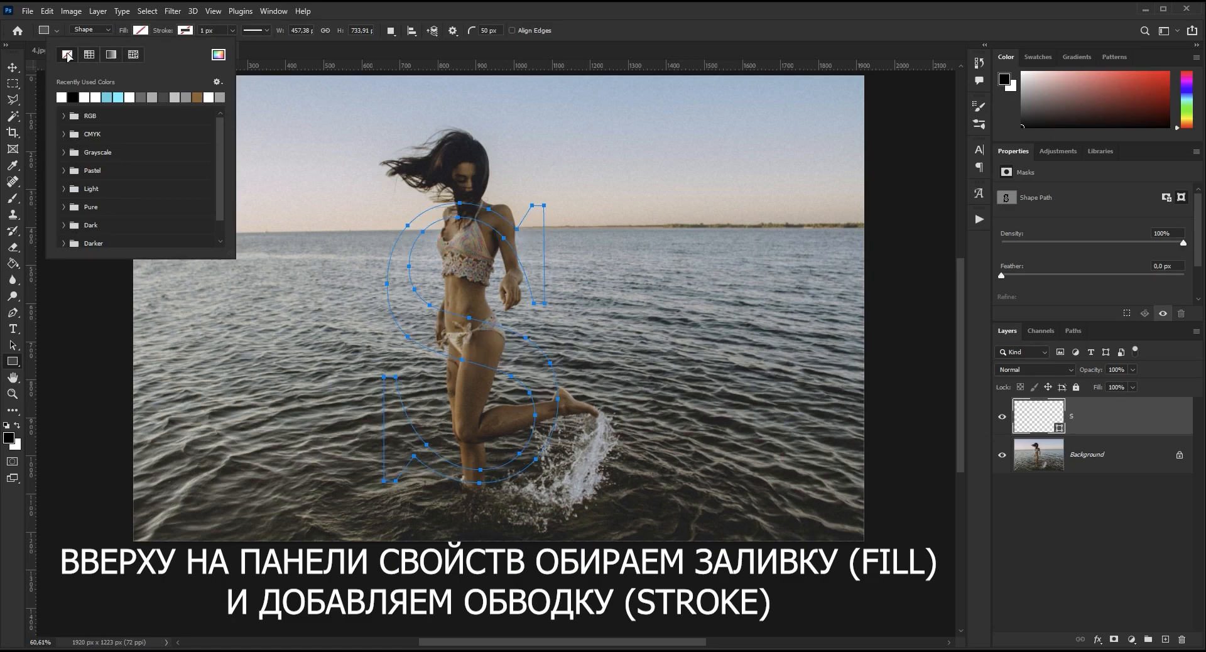
Give the S shape a white stroke about 14.69 px wide.
click(186, 31)
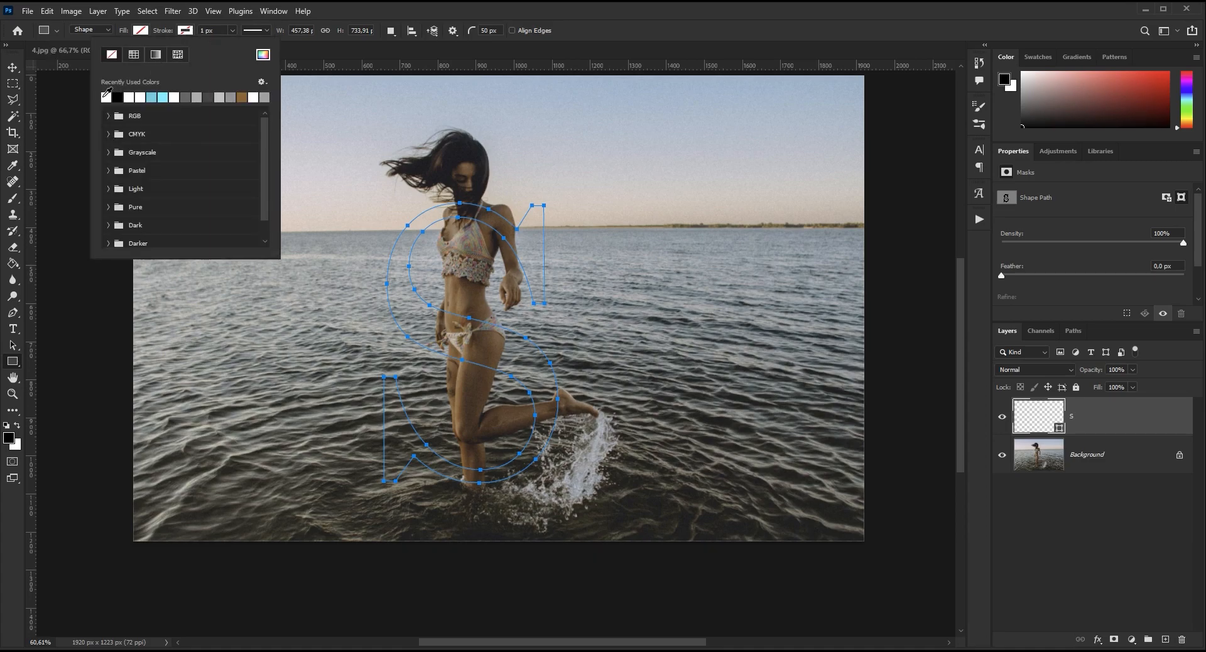
click(231, 30)
drag(233, 48, 248, 50)
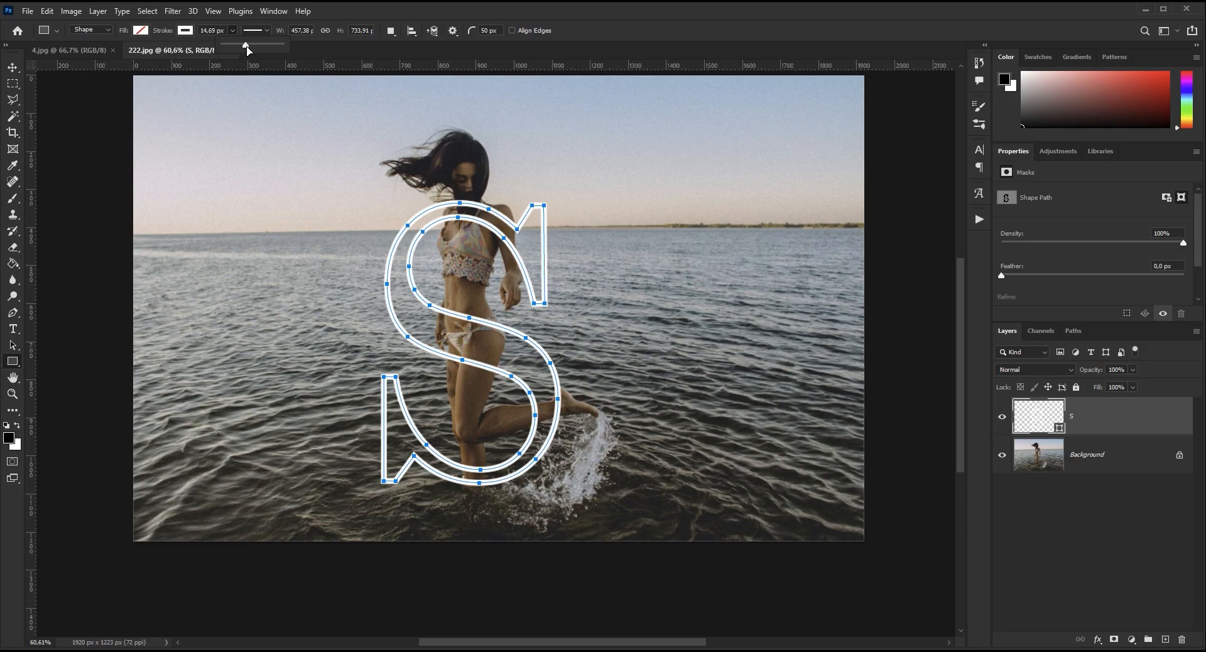
click(339, 14)
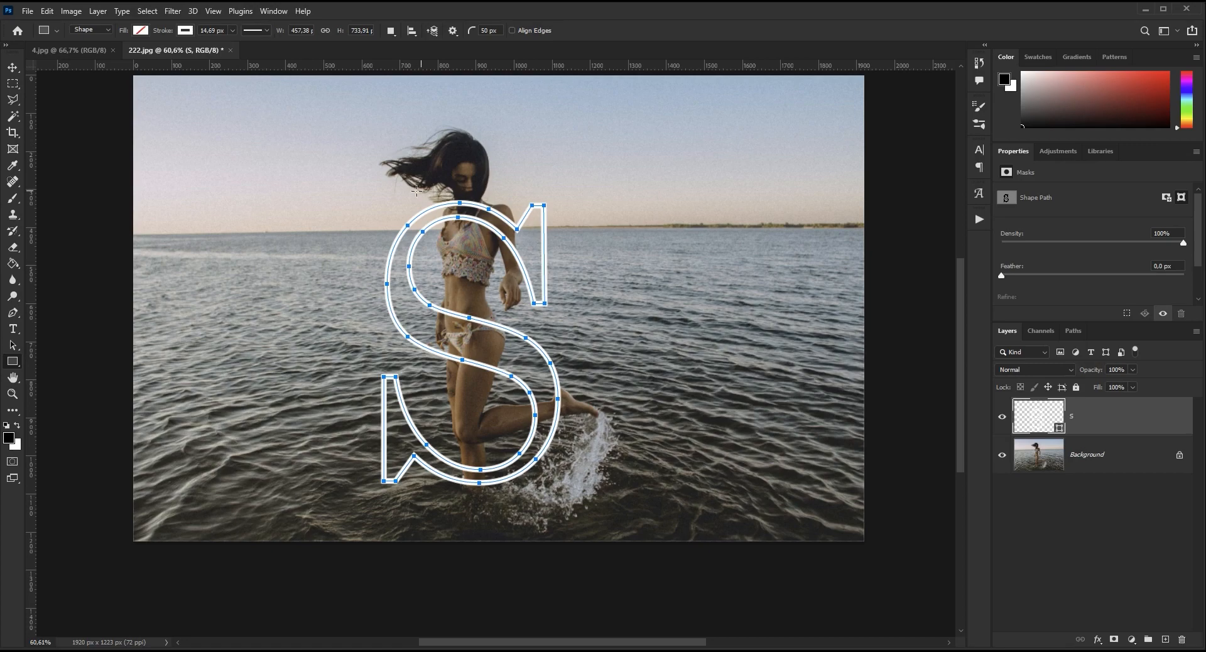
Add an Outer Glow effect to the S shape layer and show its settings.
double_click(1146, 424)
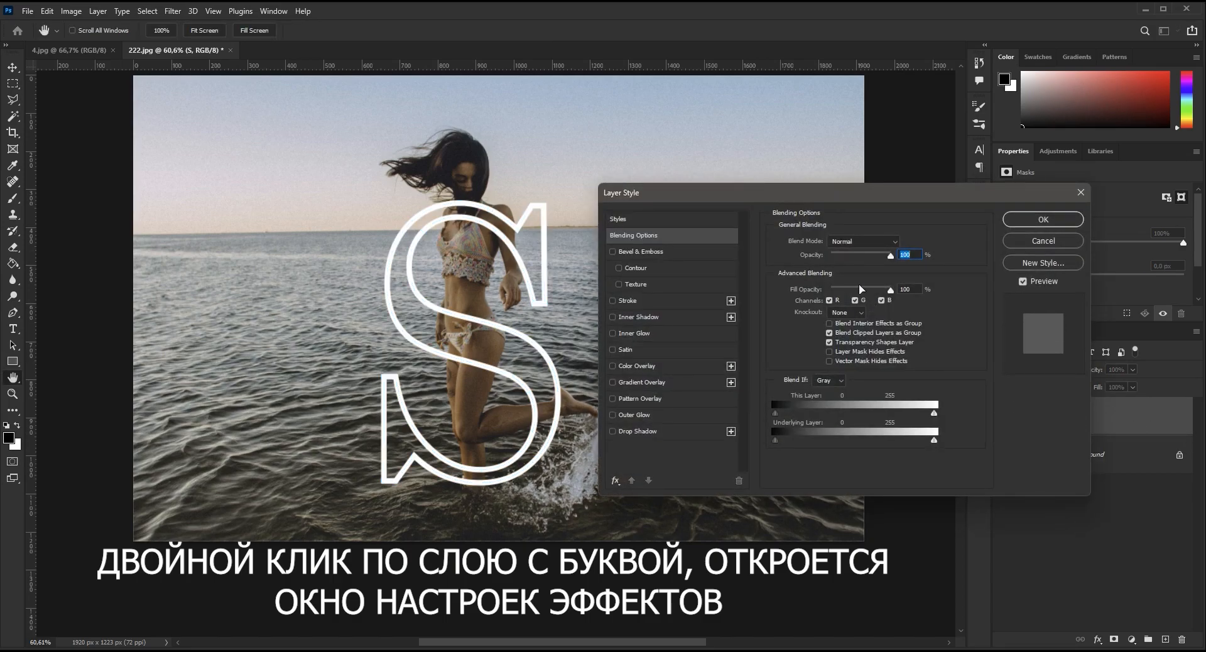
drag(824, 200, 827, 111)
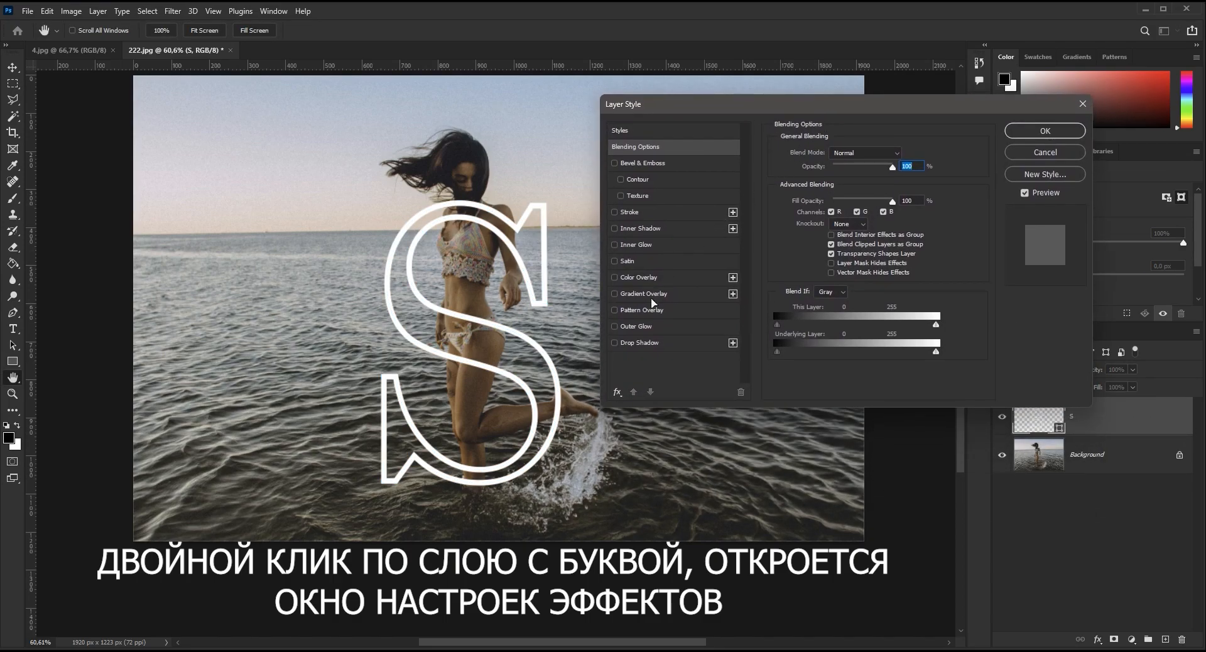
click(614, 326)
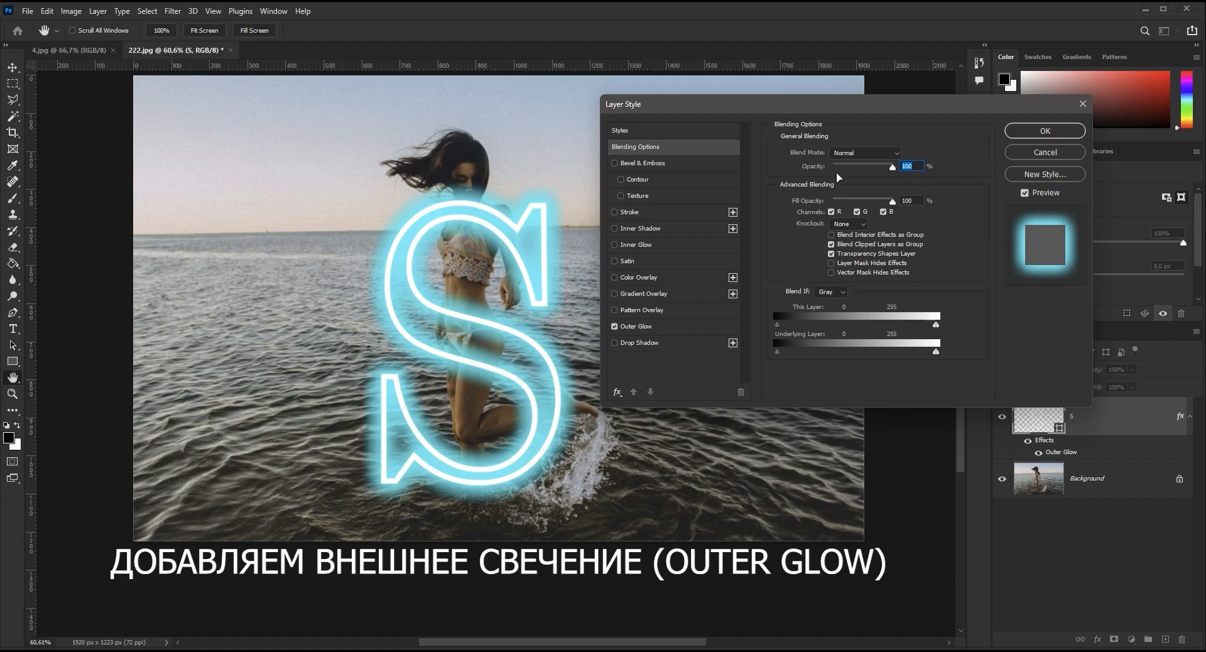
click(661, 326)
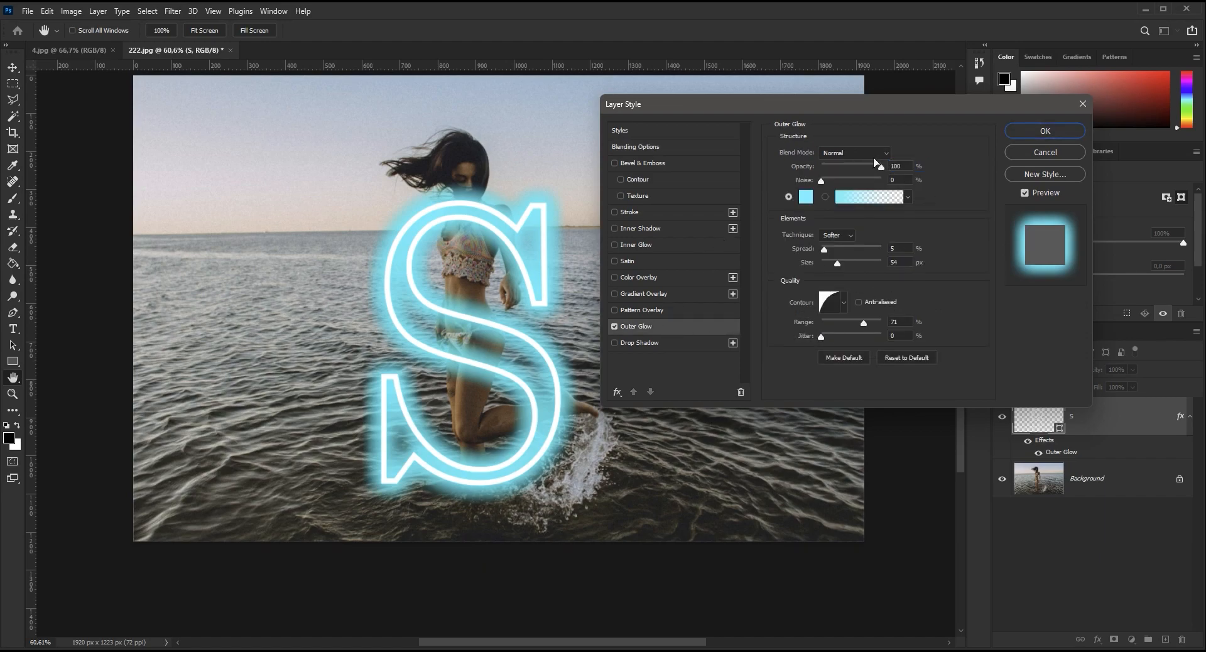
Set the outer glow colour to the cyan 00d3e0 and apply the layer style.
click(806, 196)
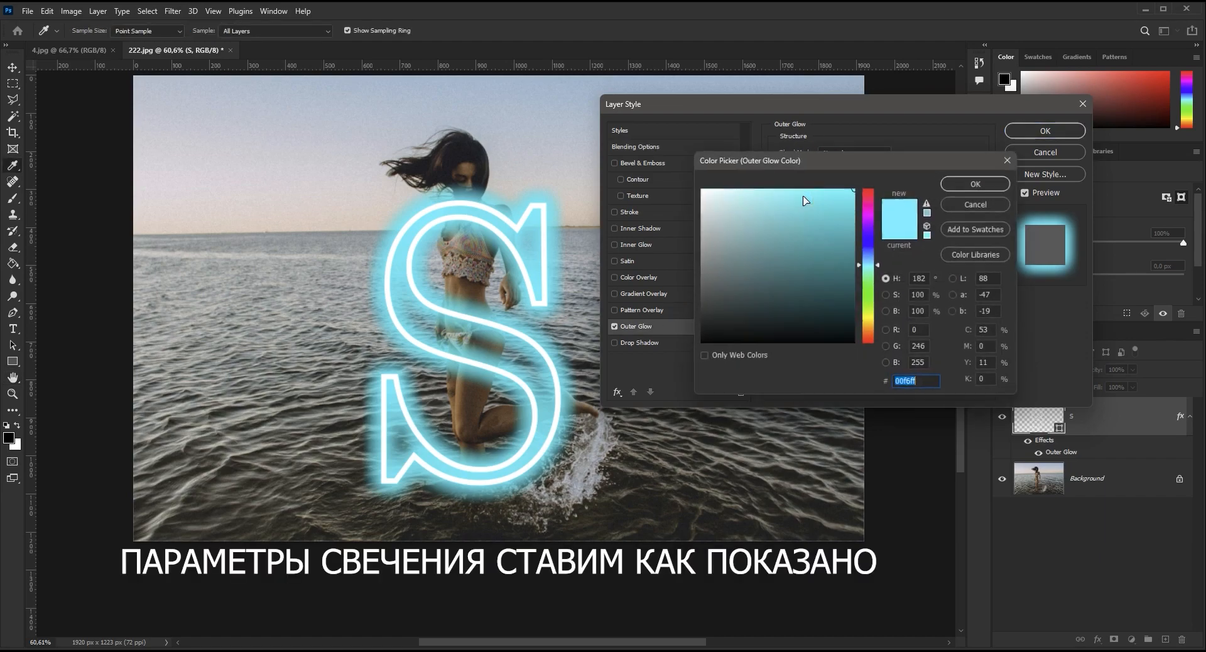
click(871, 201)
click(785, 206)
drag(785, 207, 783, 296)
drag(872, 232, 834, 216)
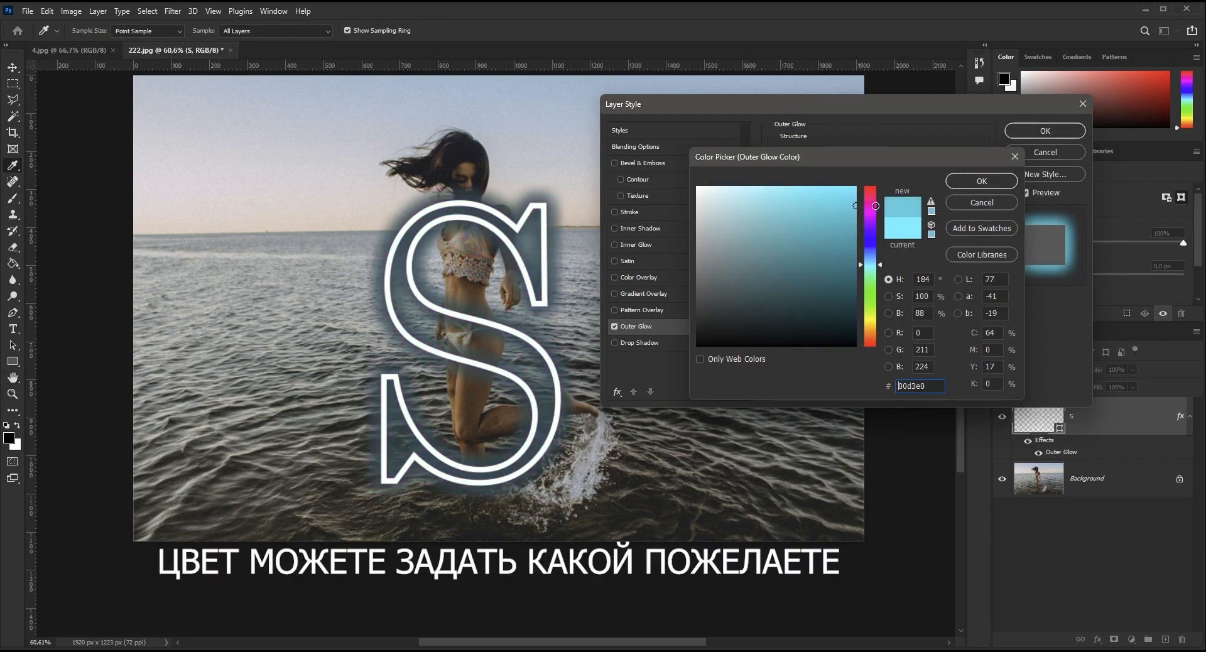
click(982, 181)
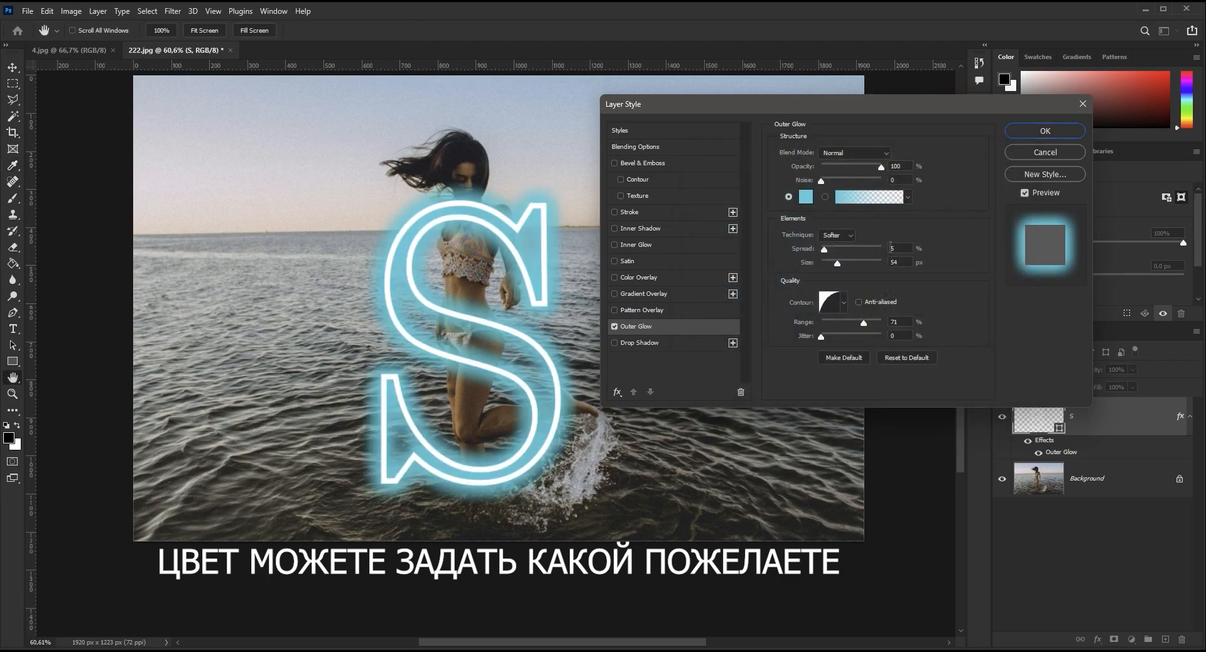
click(844, 303)
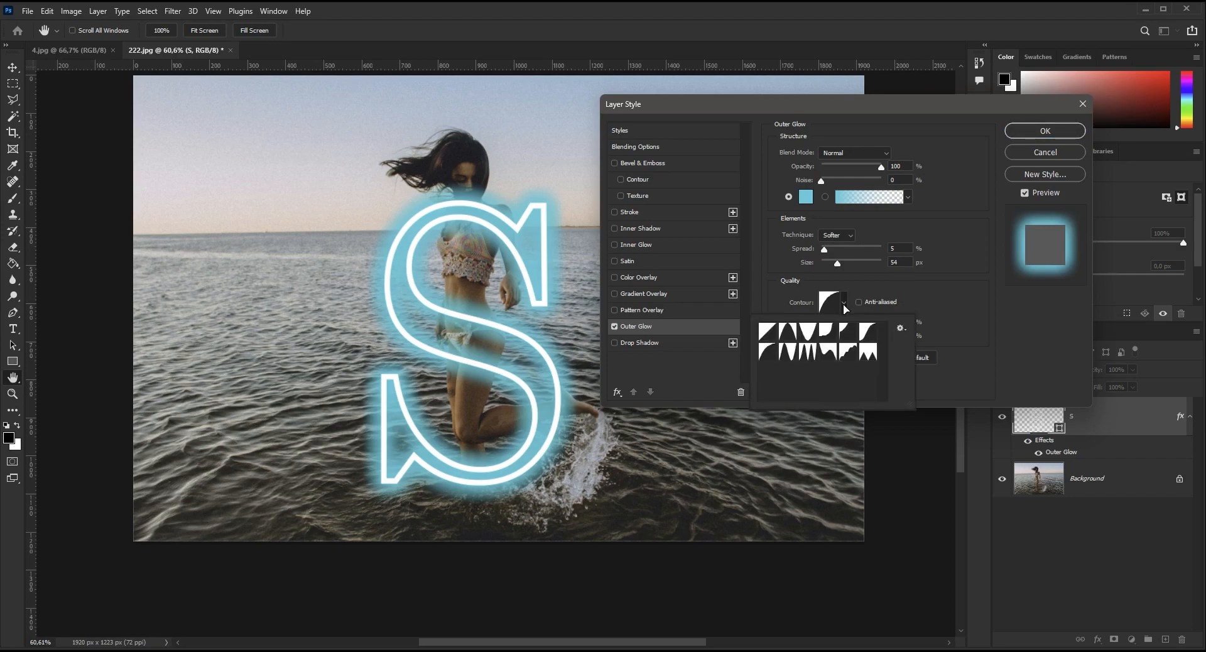
click(920, 310)
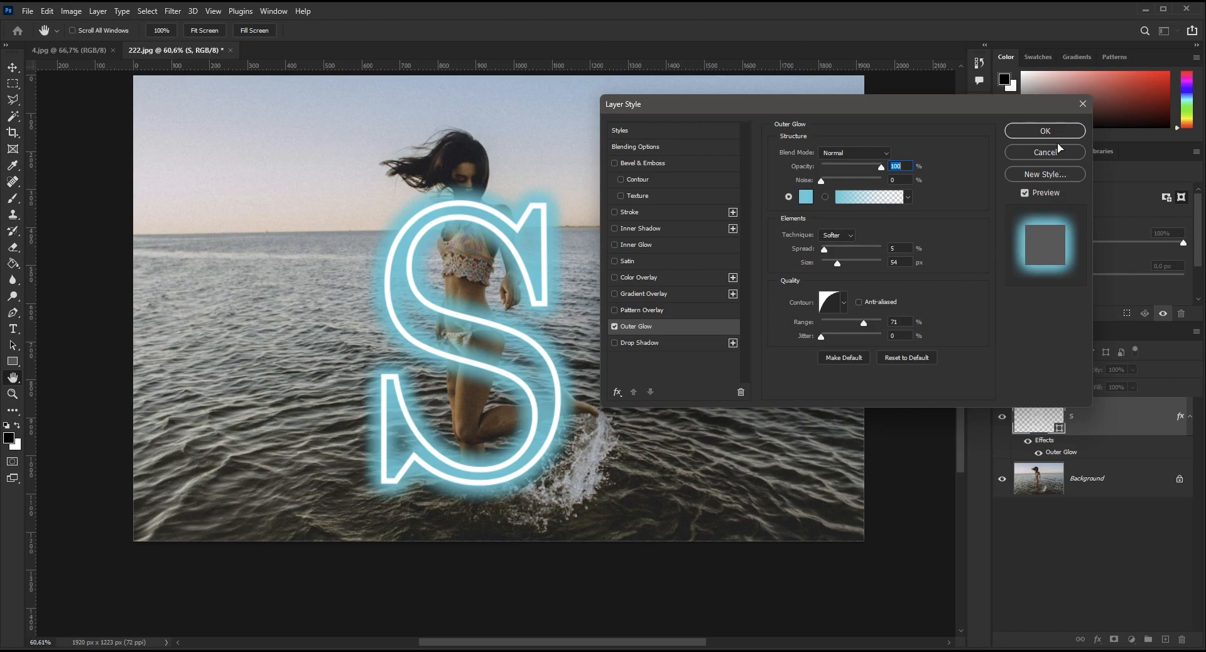
click(1043, 131)
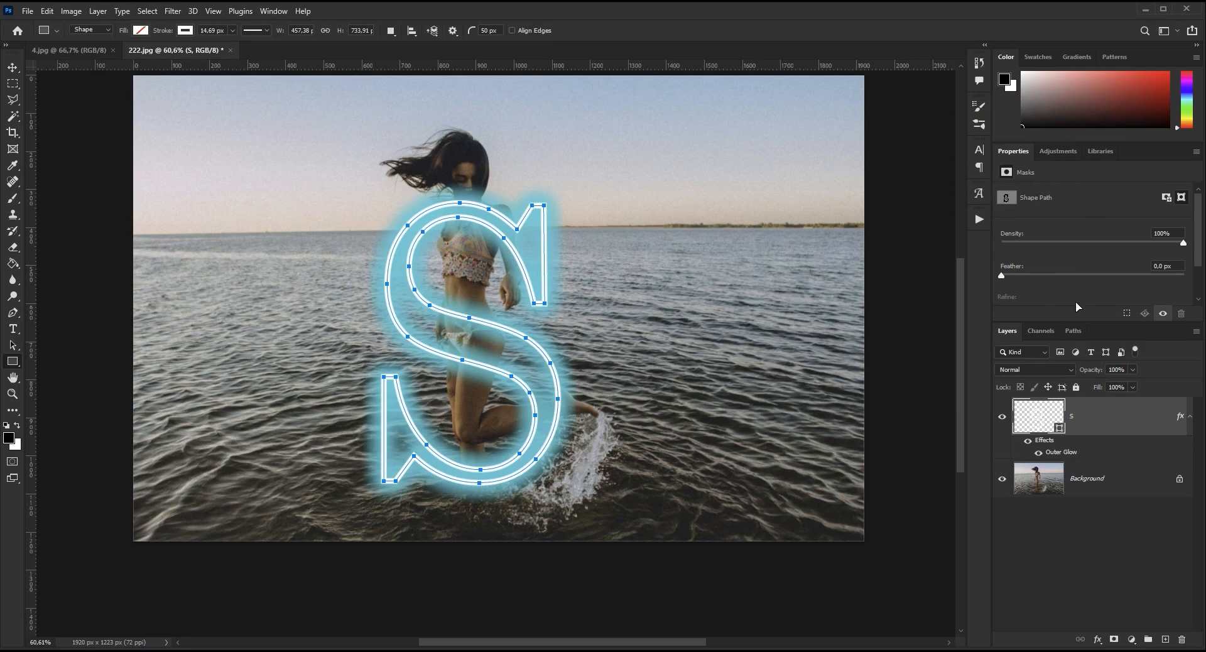
Add a layer mask to the S layer and choose the Brush tool for painting on it.
click(1114, 639)
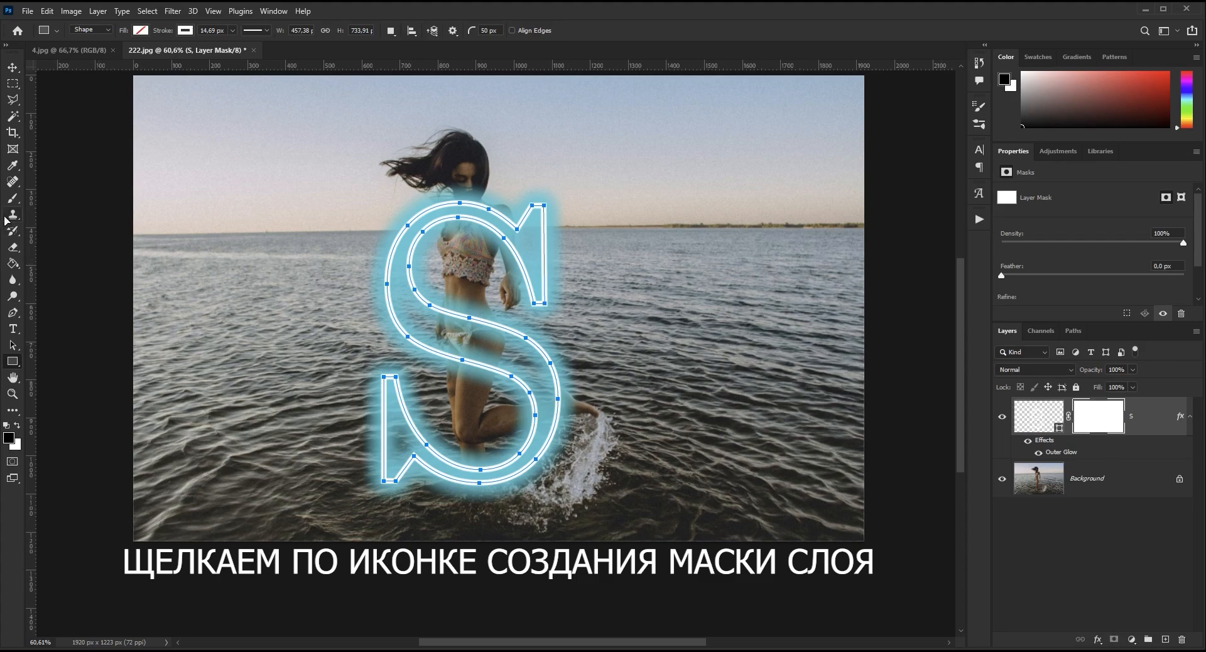
click(13, 199)
right_click(12, 199)
click(93, 198)
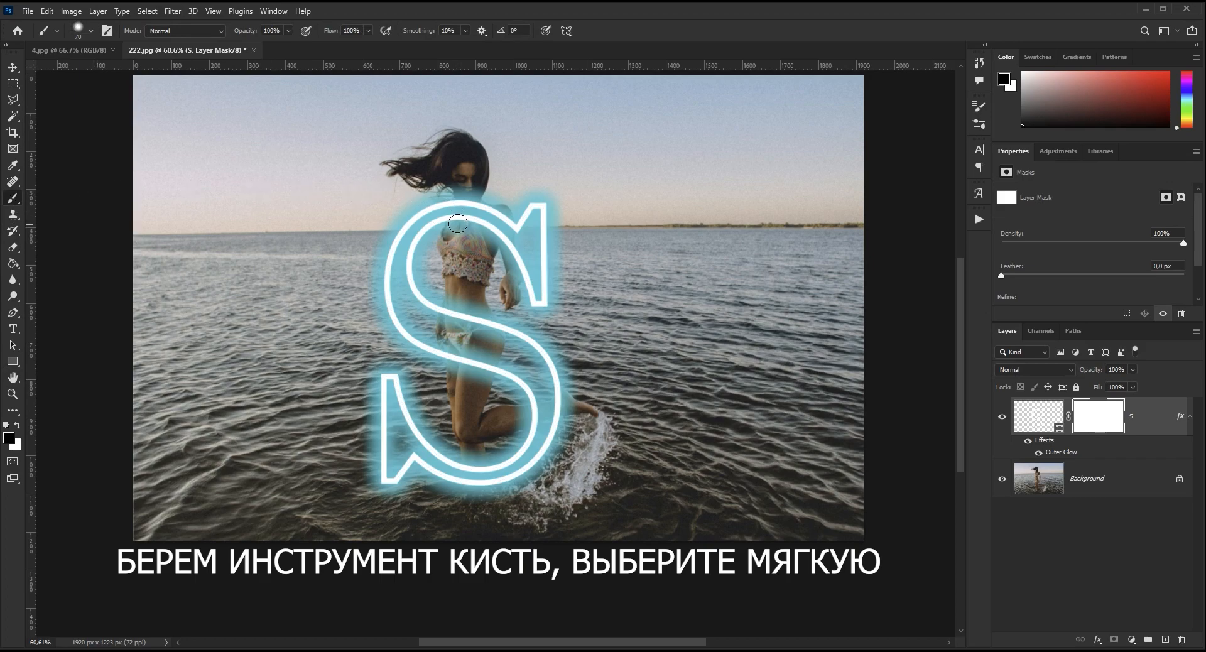
Paint black on the S layer's mask with a soft brush over the woman's upper body, waist and legs so she stands in front of the letter.
mouse_move(452, 223)
mouse_down()
mouse_move(464, 188)
mouse_move(500, 239)
mouse_move(504, 273)
mouse_move(501, 180)
mouse_move(486, 220)
mouse_move(478, 186)
mouse_up()
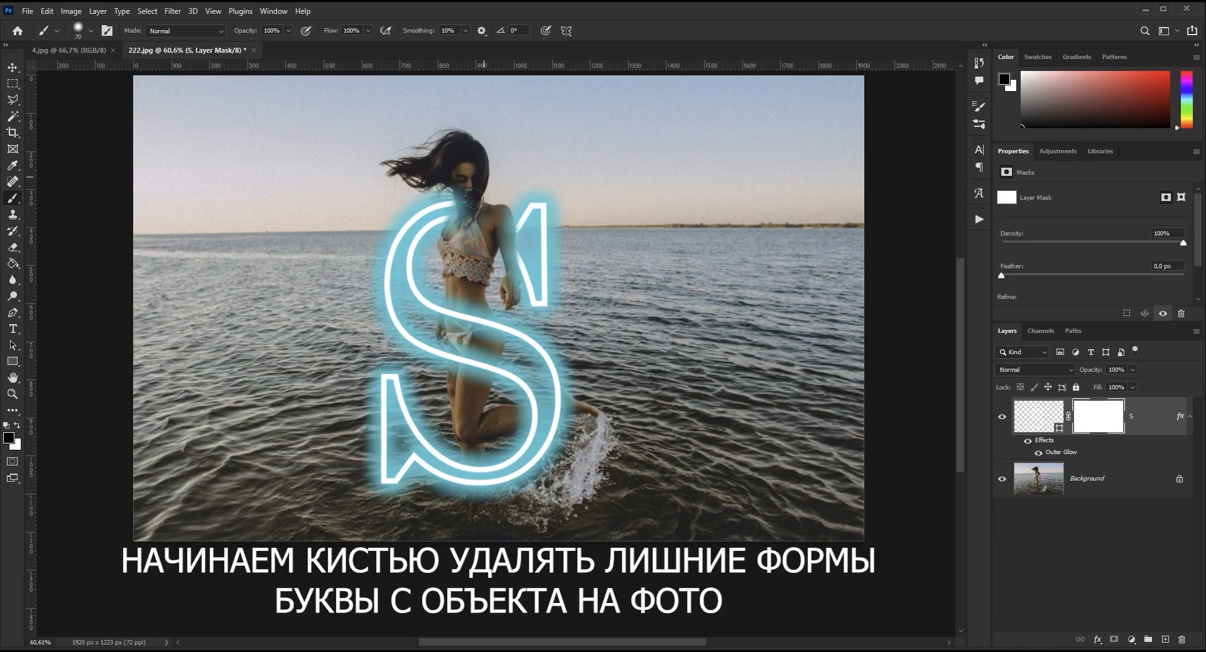
mouse_move(450, 294)
mouse_down()
mouse_move(455, 366)
mouse_move(468, 354)
mouse_move(474, 371)
mouse_move(487, 352)
mouse_move(478, 373)
mouse_move(476, 315)
mouse_move(490, 330)
mouse_move(456, 302)
mouse_up()
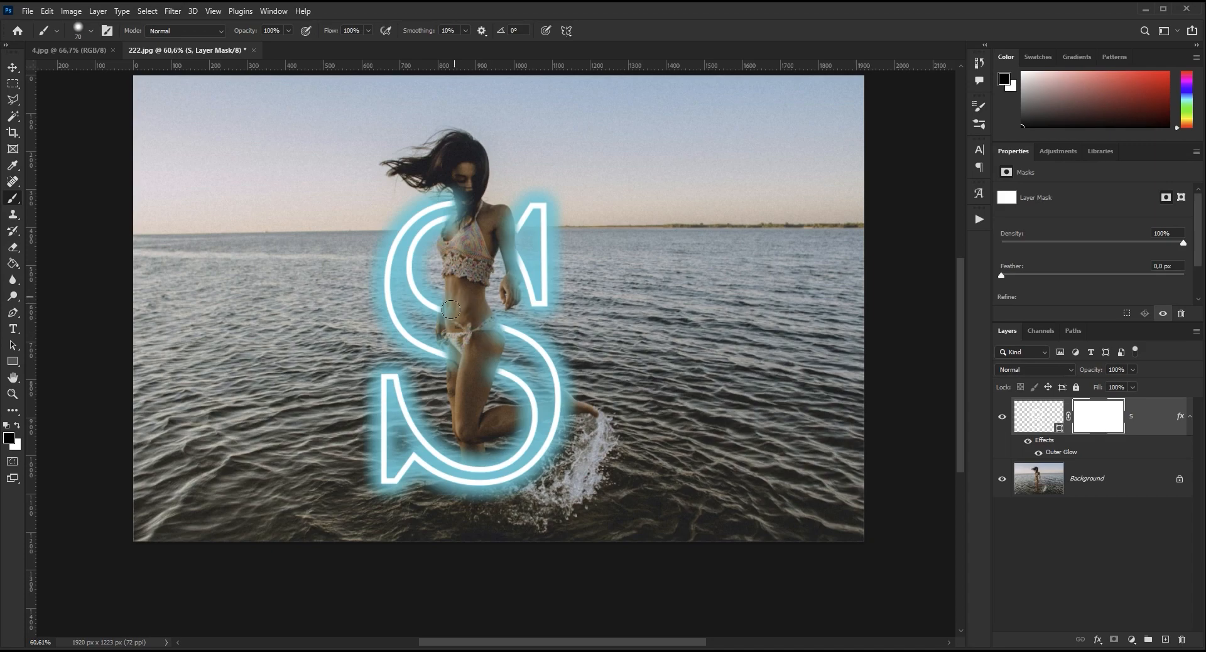
mouse_move(465, 421)
mouse_down()
mouse_move(472, 491)
mouse_move(472, 434)
mouse_move(470, 482)
mouse_up()
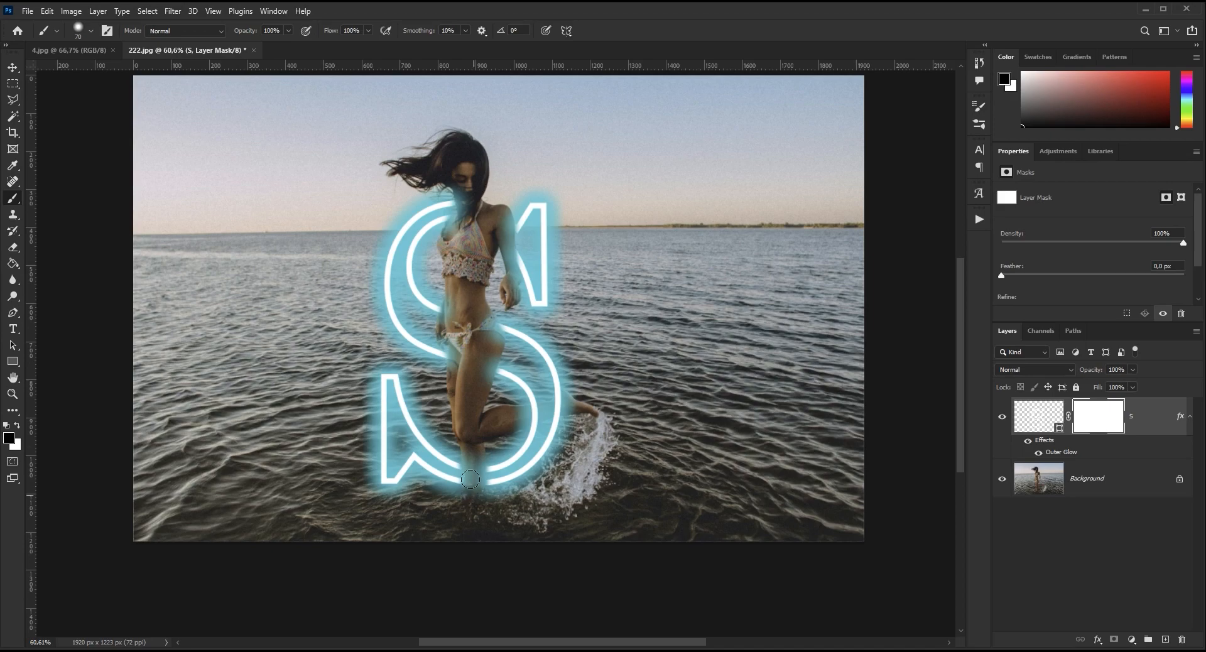
mouse_move(500, 417)
mouse_down()
mouse_move(563, 405)
mouse_move(552, 412)
mouse_move(510, 421)
mouse_move(560, 407)
mouse_move(561, 395)
mouse_up()
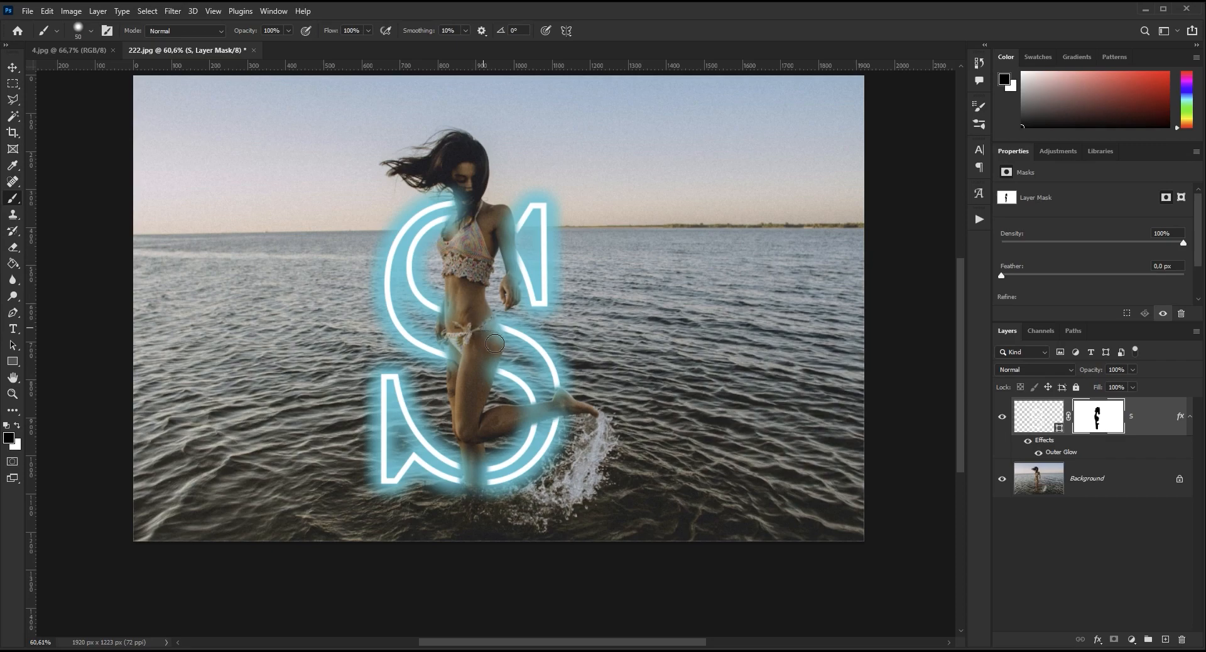
drag(458, 347, 463, 382)
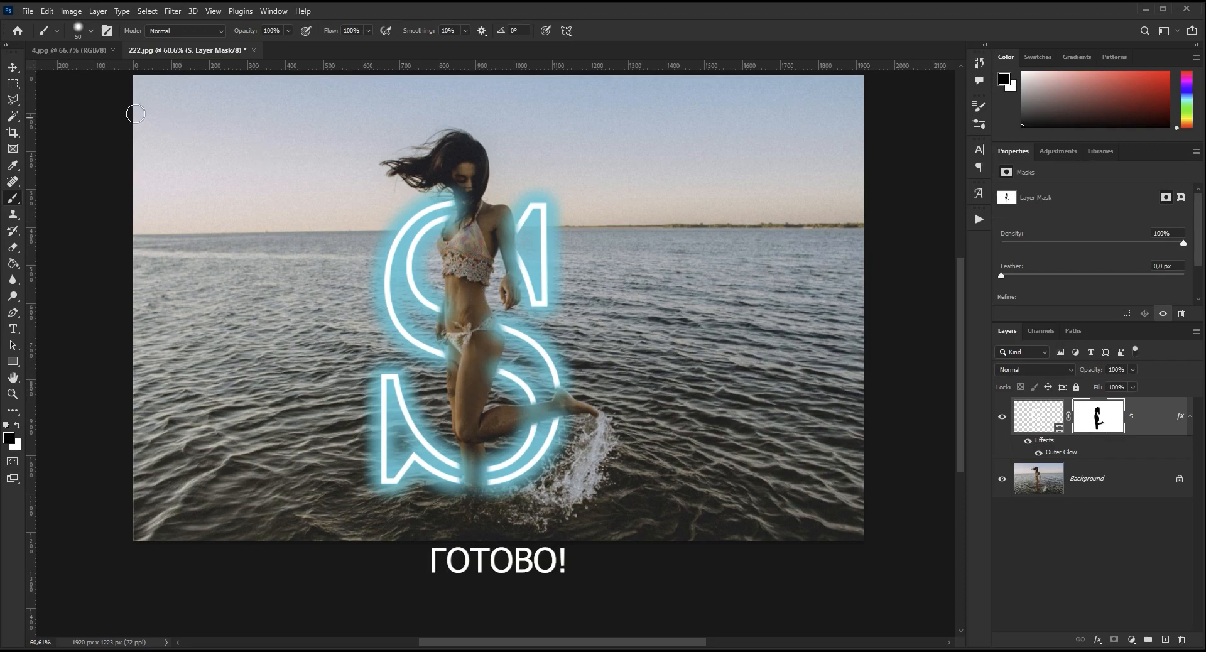
click(13, 67)
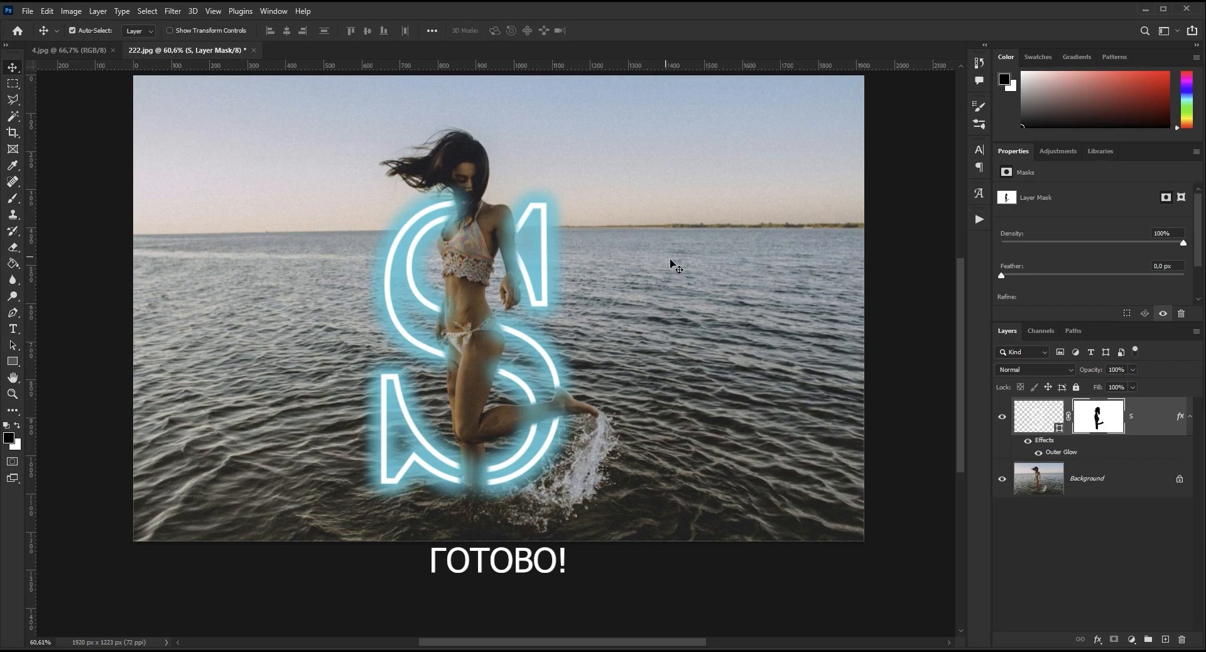